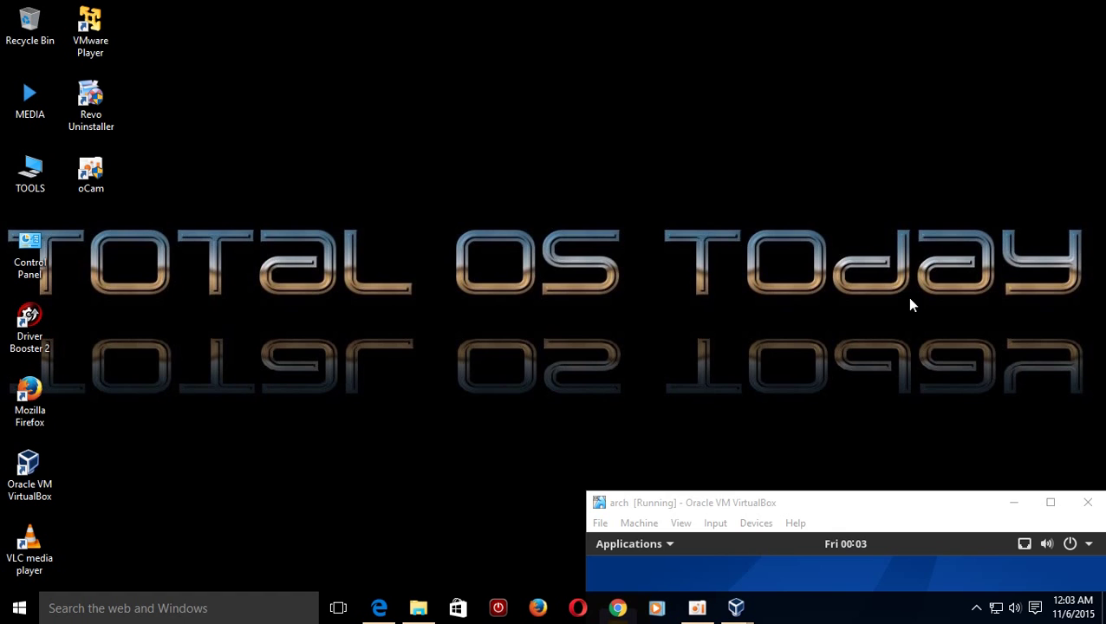
# Step: Bring the running arch virtual machine window fully into view and maximize it
pyautogui.moveTo(946, 507); pyautogui.dragTo(735, 158)
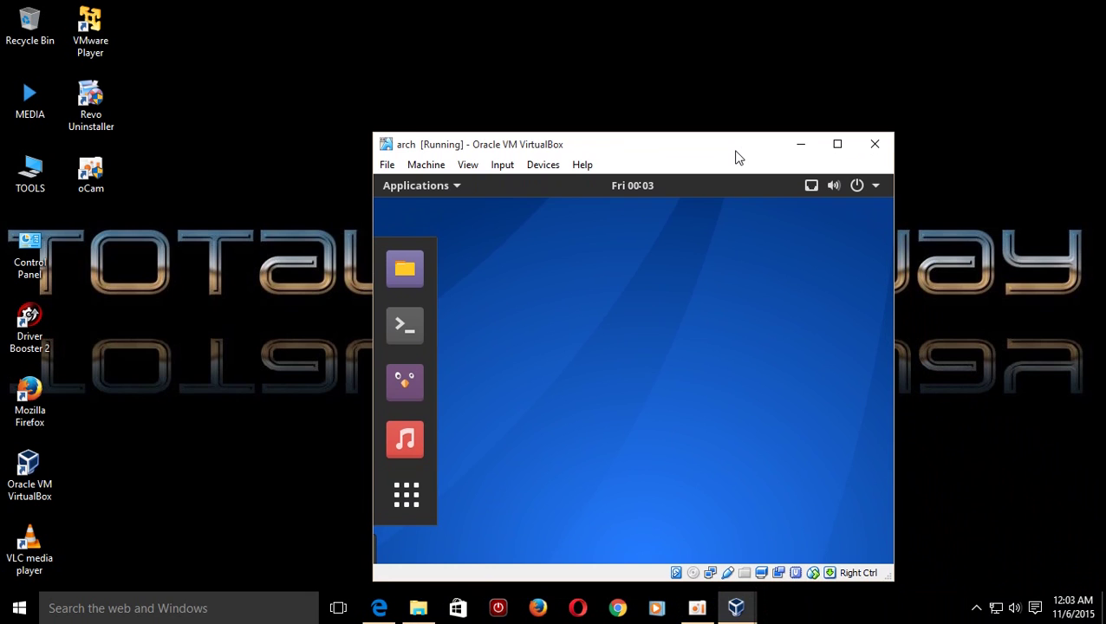
pyautogui.click(838, 145)
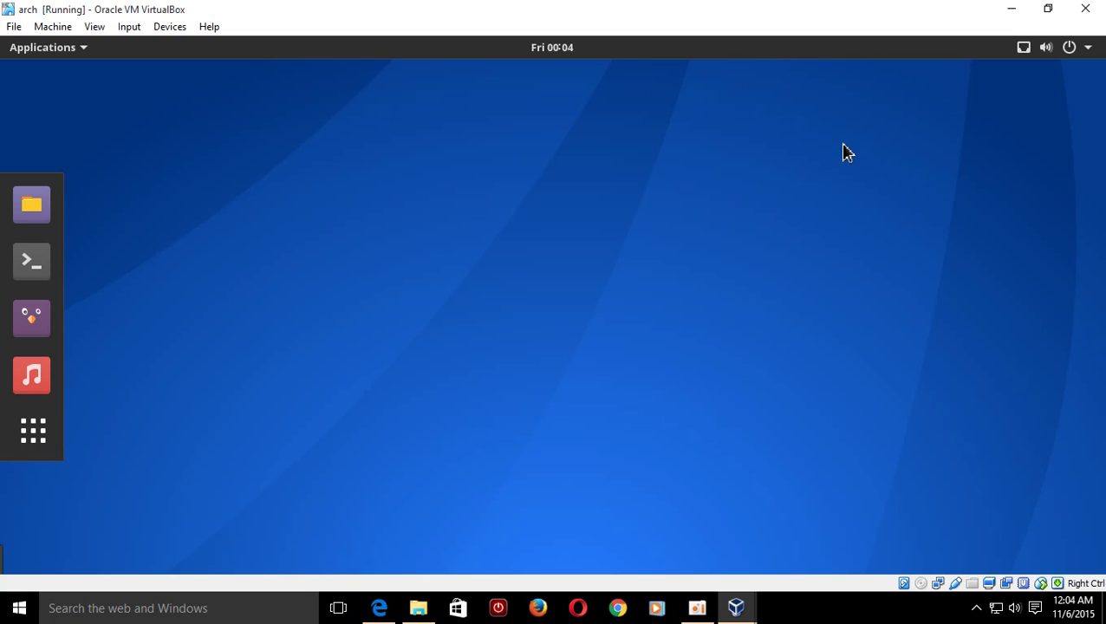
# Step: Examine the Unknown Display's resolution in the guest desktop's Display Settings, and close the settings without changing anything
pyautogui.rightClick(733, 139)
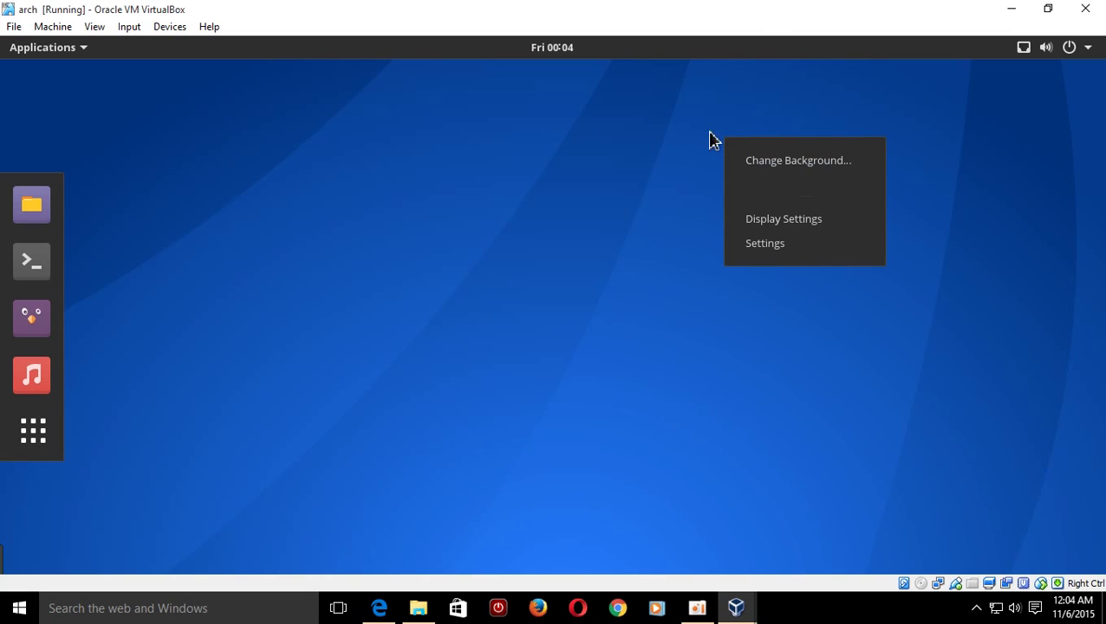
pyautogui.click(680, 140)
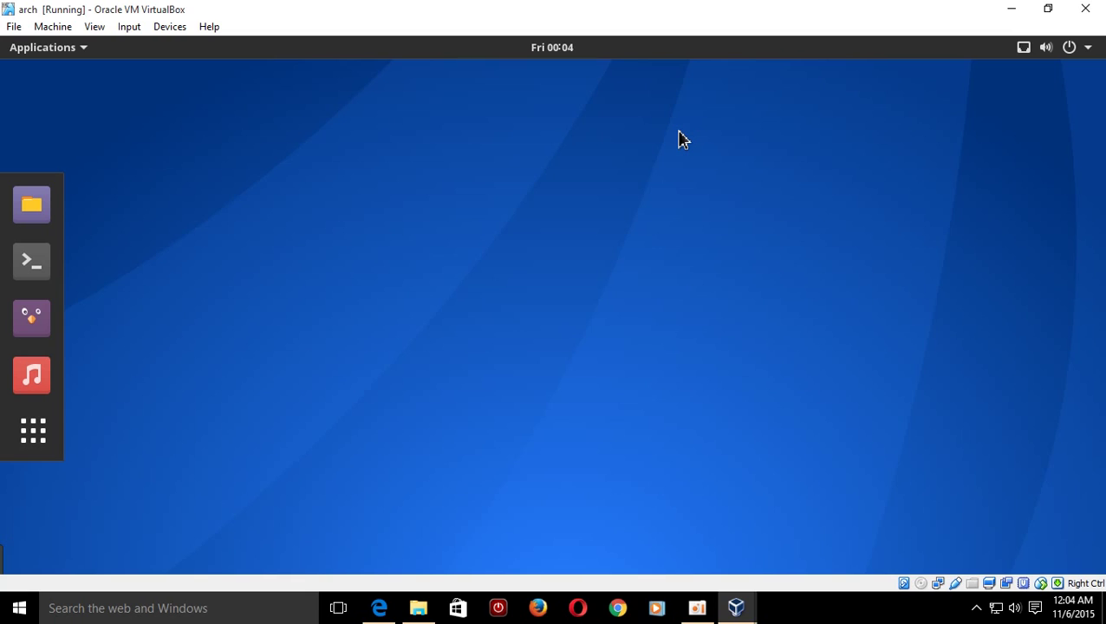
pyautogui.rightClick(681, 140)
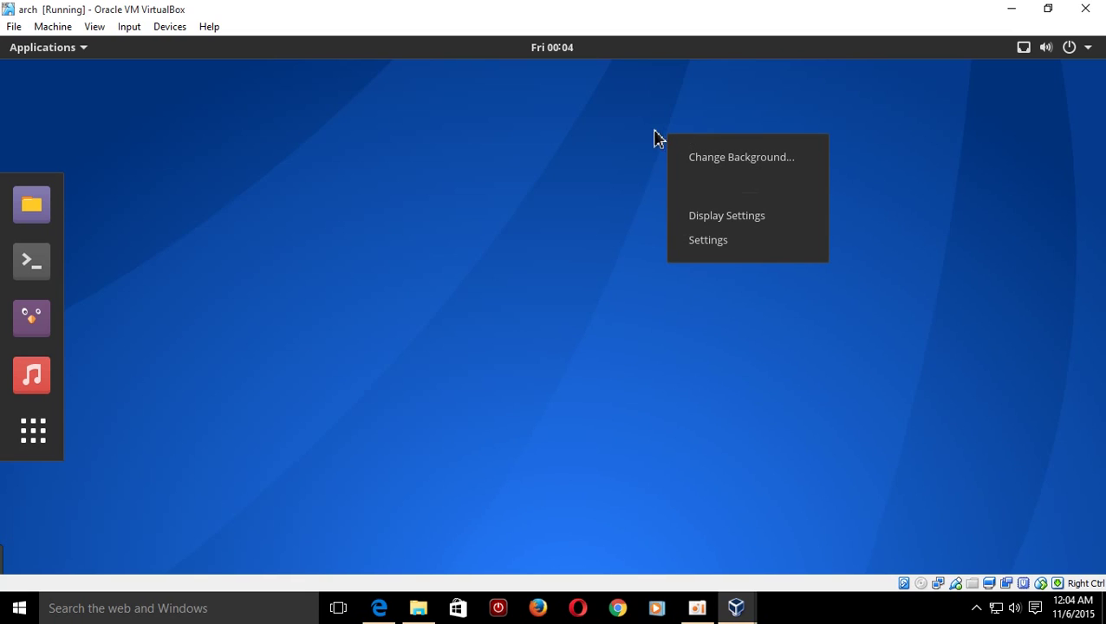
pyautogui.click(743, 216)
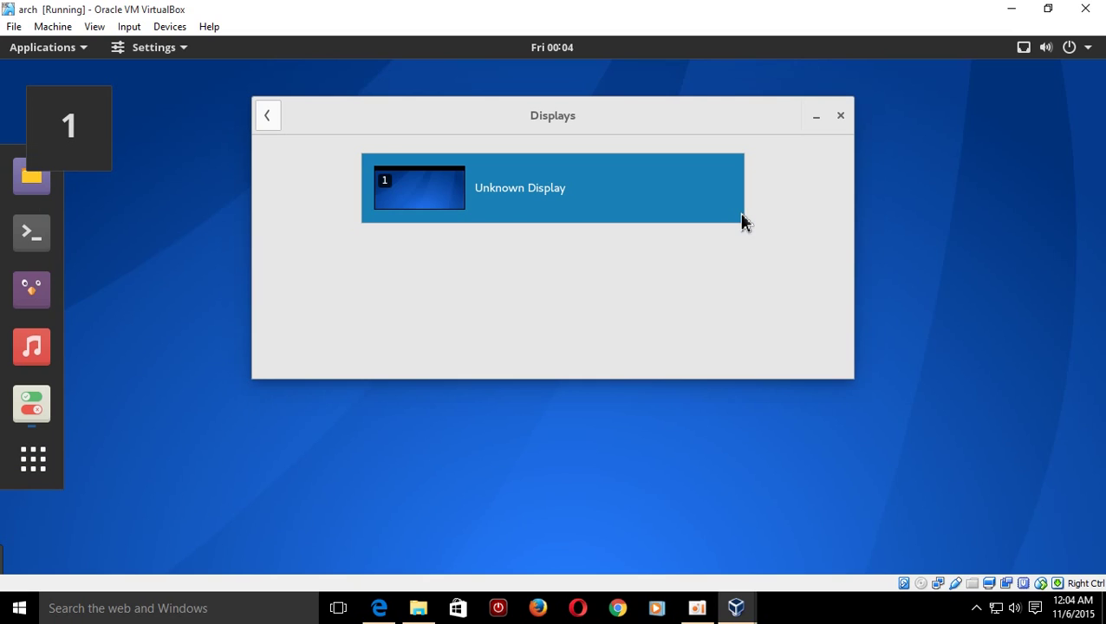
pyautogui.click(679, 204)
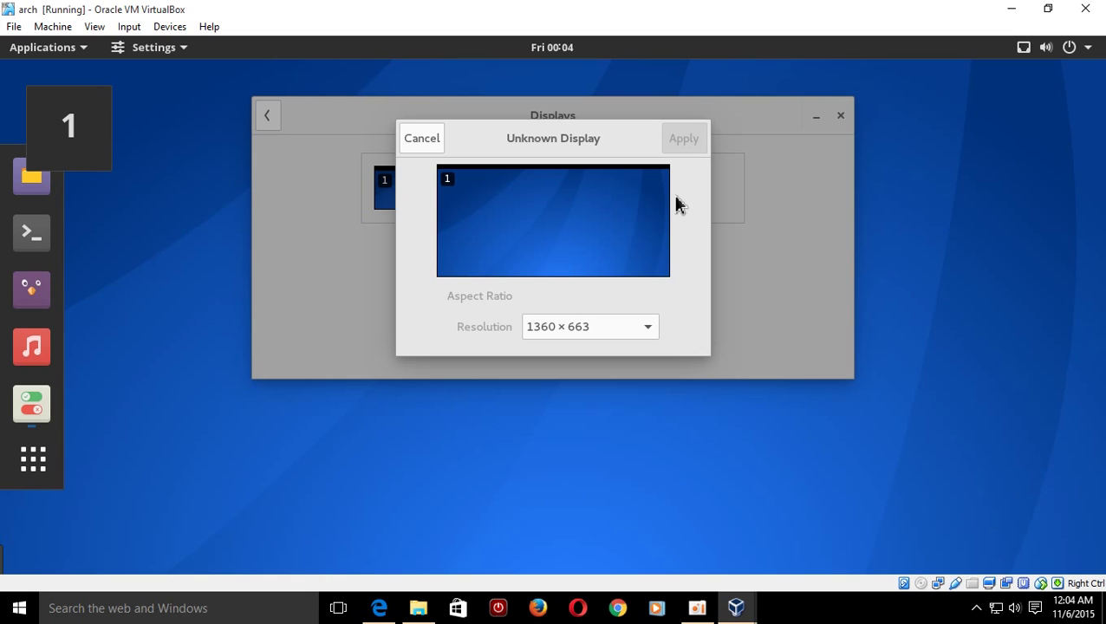
pyautogui.click(431, 138)
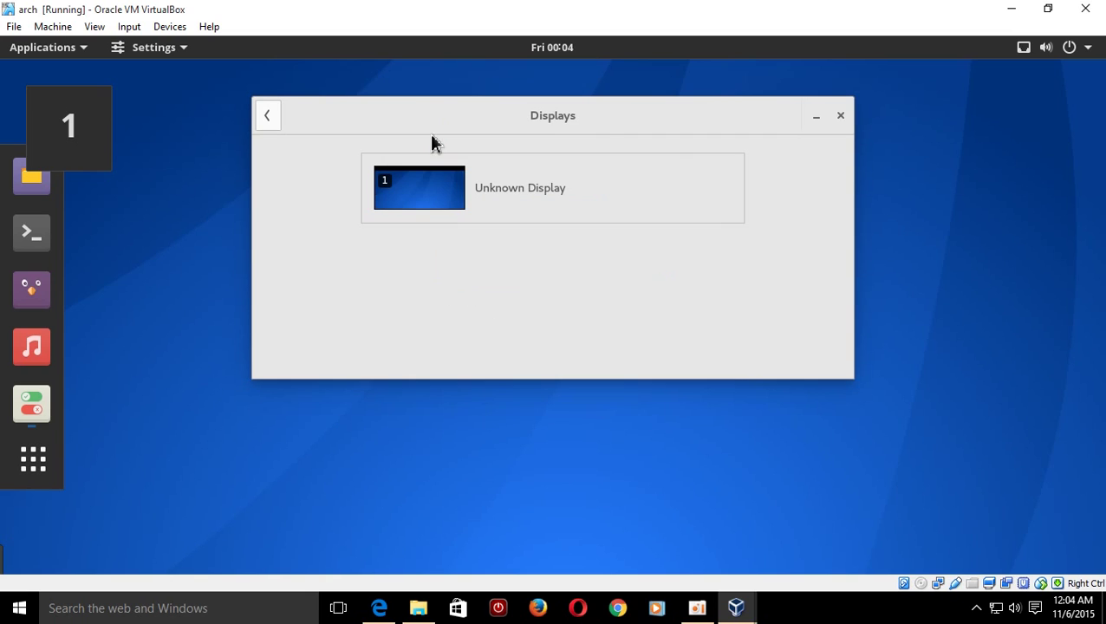
pyautogui.click(840, 116)
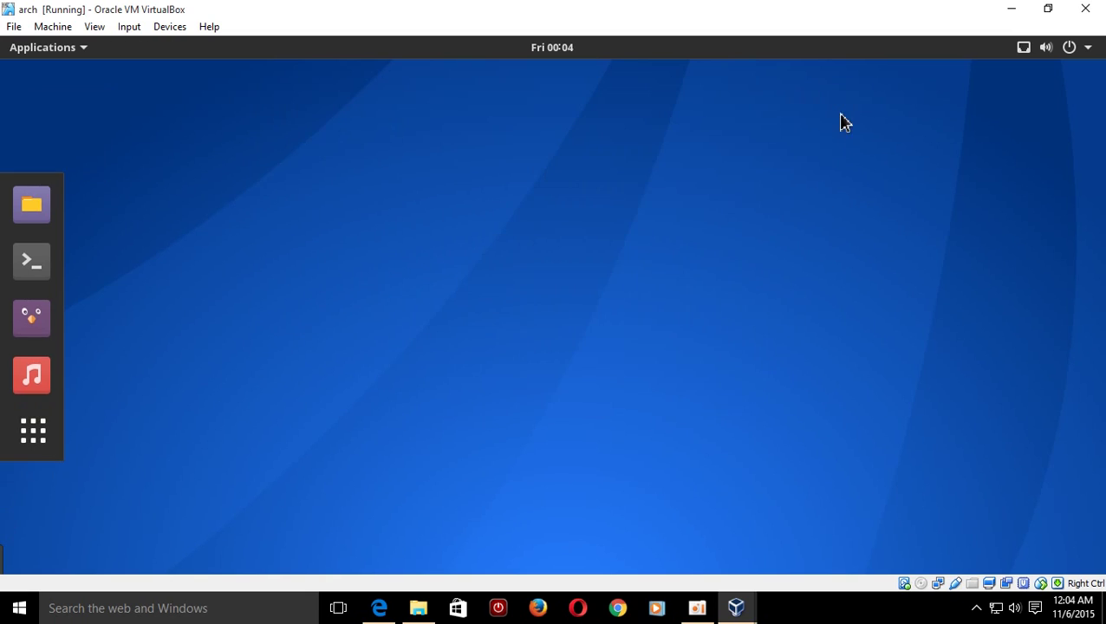
# Step: Launch HandBrake from the Sound & Video applications, look over its main window, and close it
pyautogui.click(68, 56)
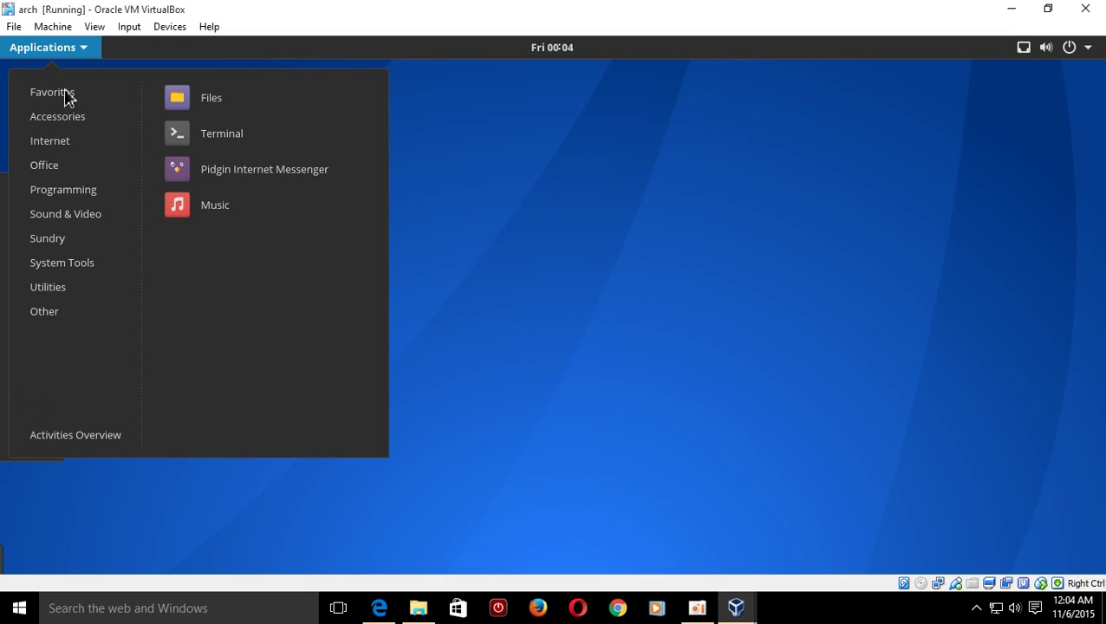
pyautogui.moveTo(94, 222)
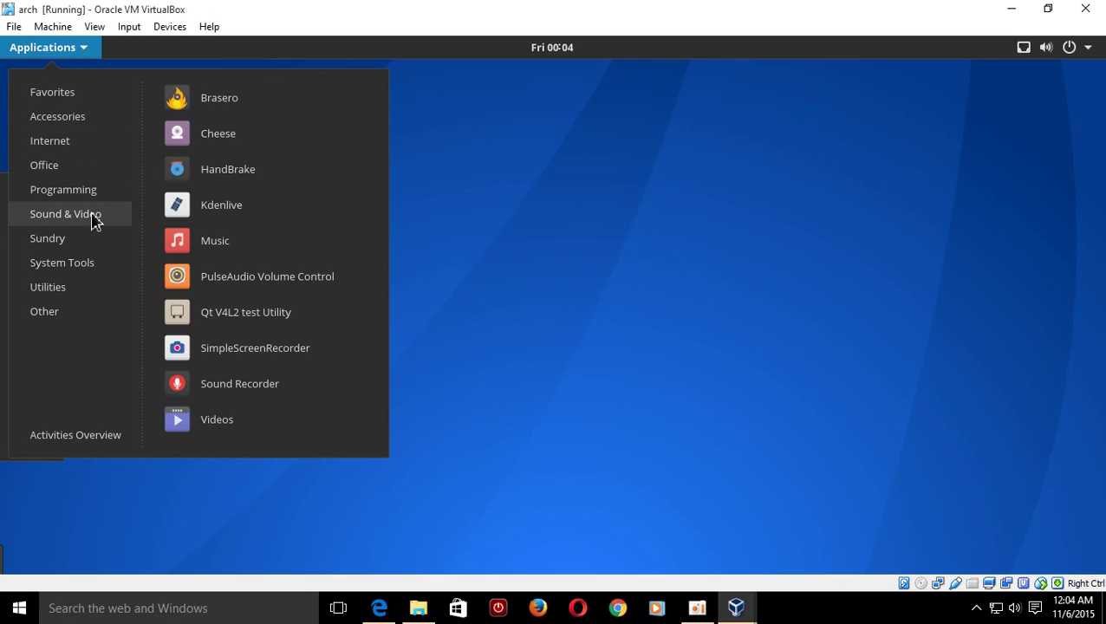
pyautogui.click(232, 169)
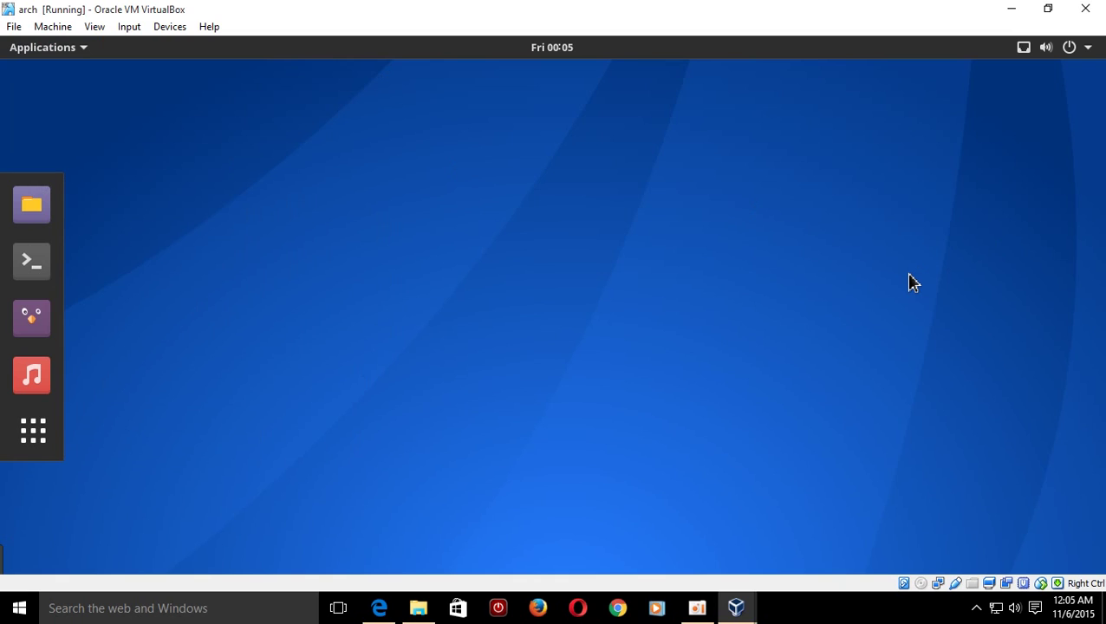
pyautogui.click(78, 56)
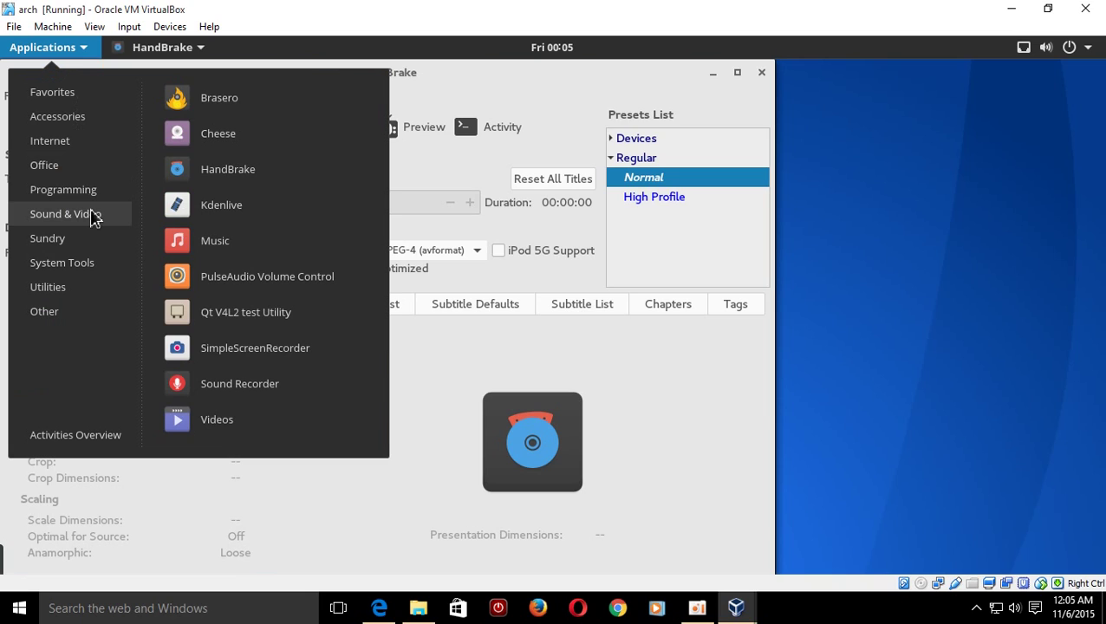
pyautogui.click(863, 230)
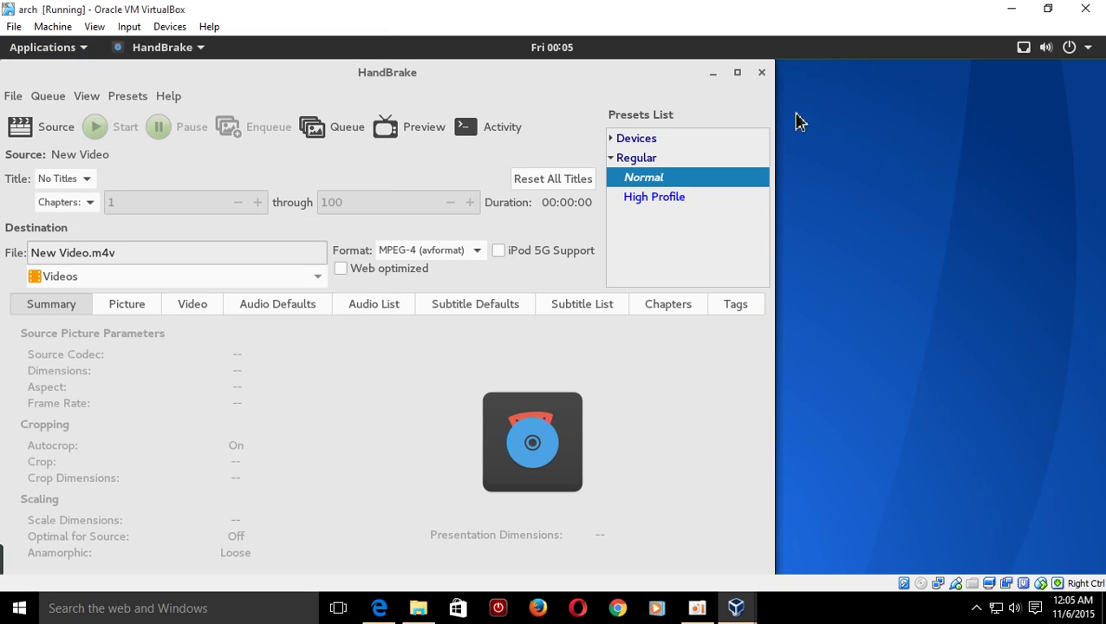
pyautogui.click(763, 74)
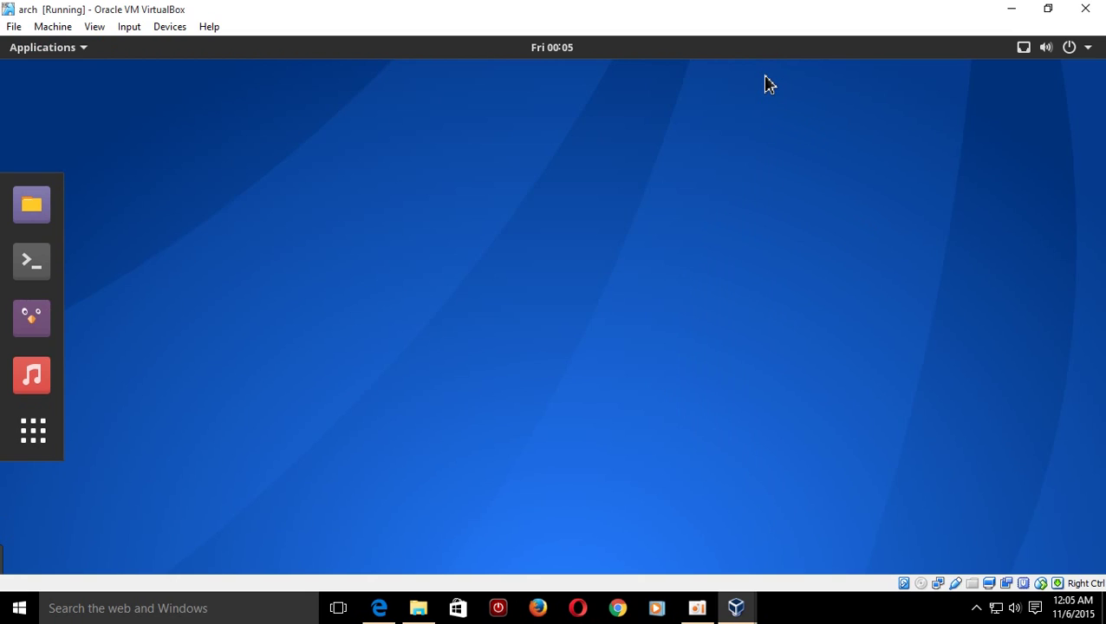
pyautogui.click(31, 49)
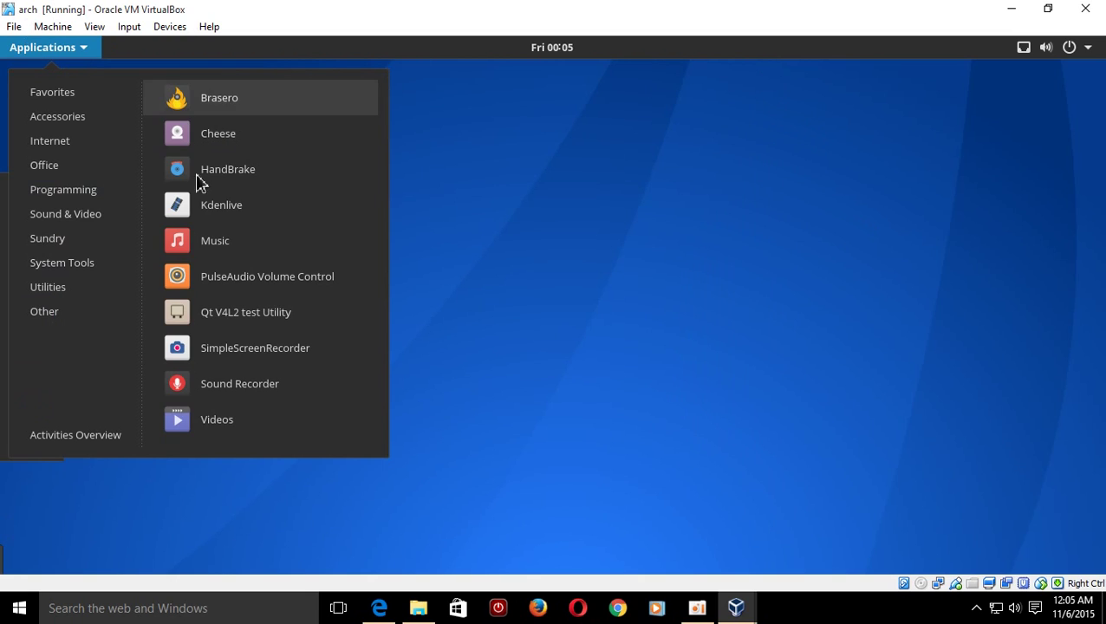
pyautogui.click(492, 269)
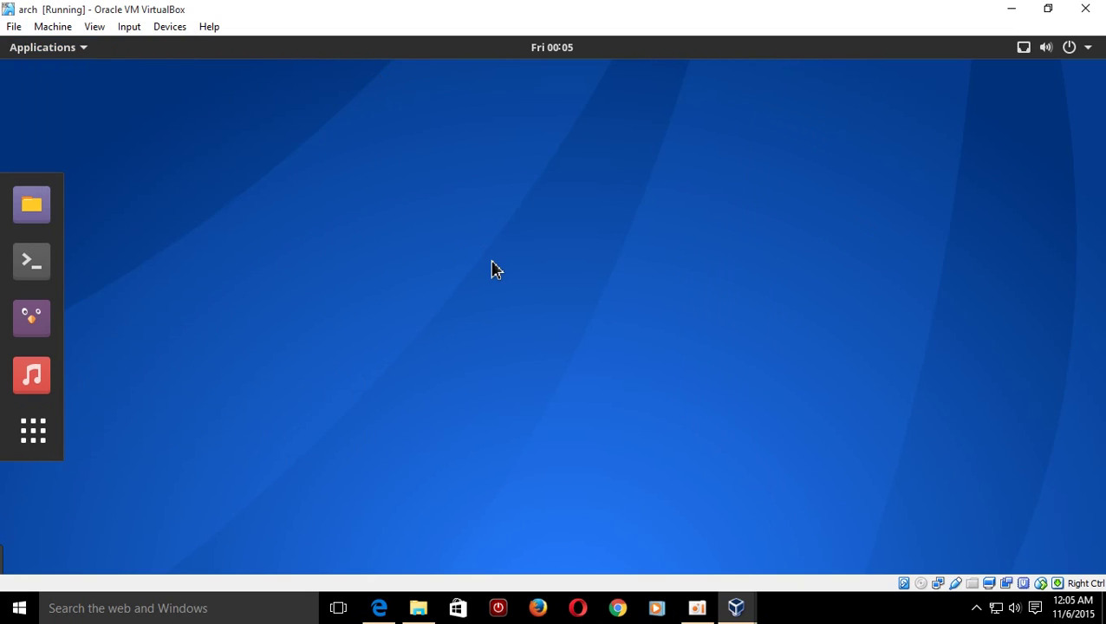
# Step: Search the activities overview for "twe" and open Tweak Tool
pyautogui.press('super')
pyautogui.click(508, 93)
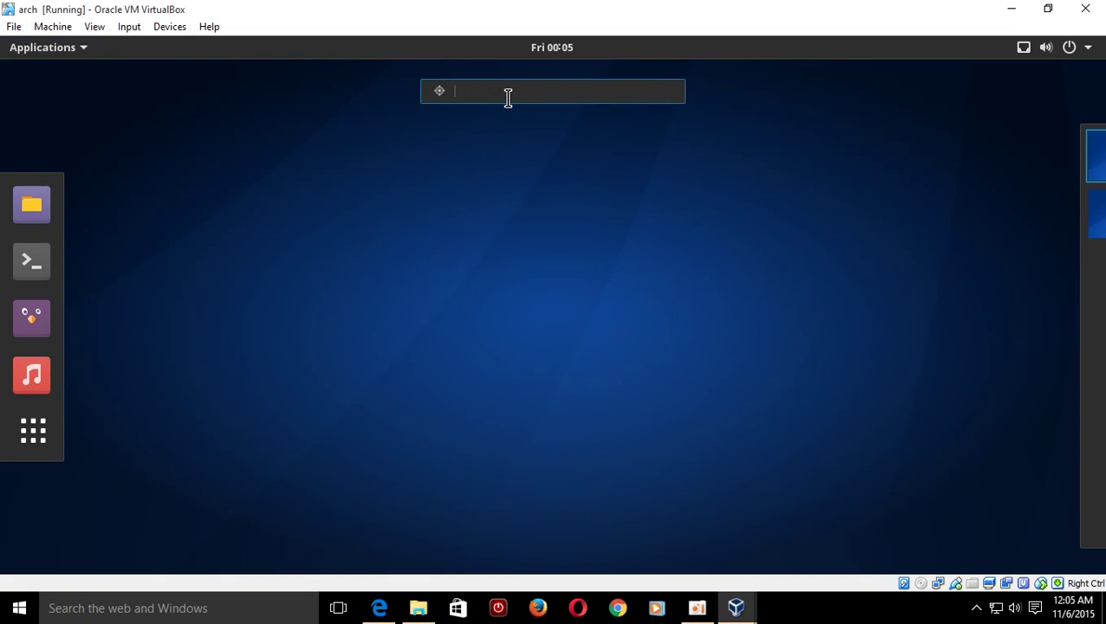
pyautogui.write('twe')
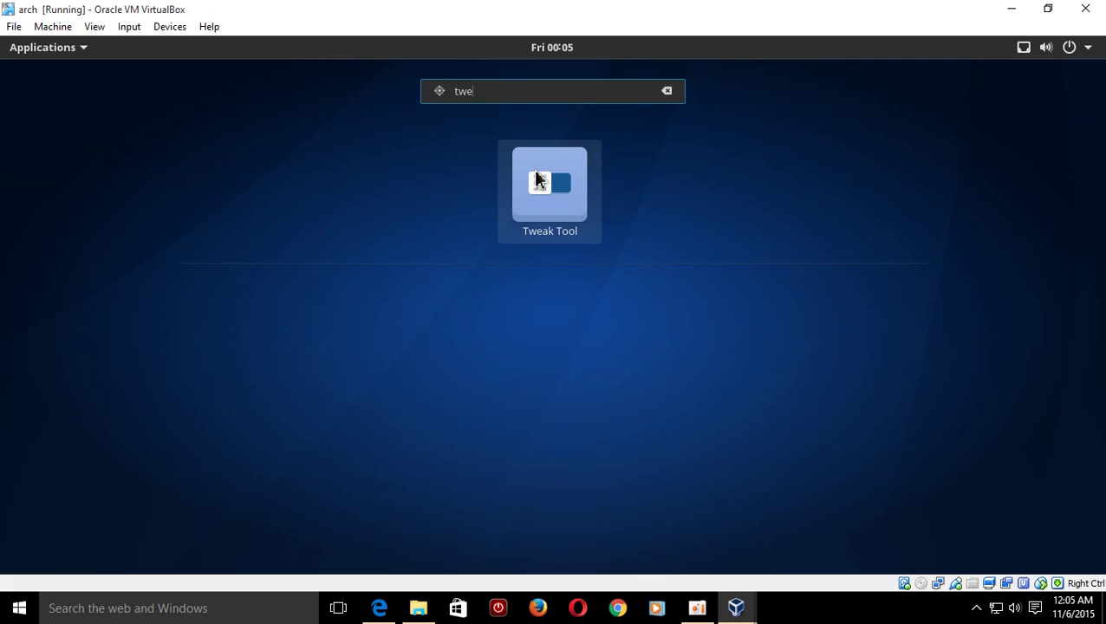
pyautogui.click(539, 179)
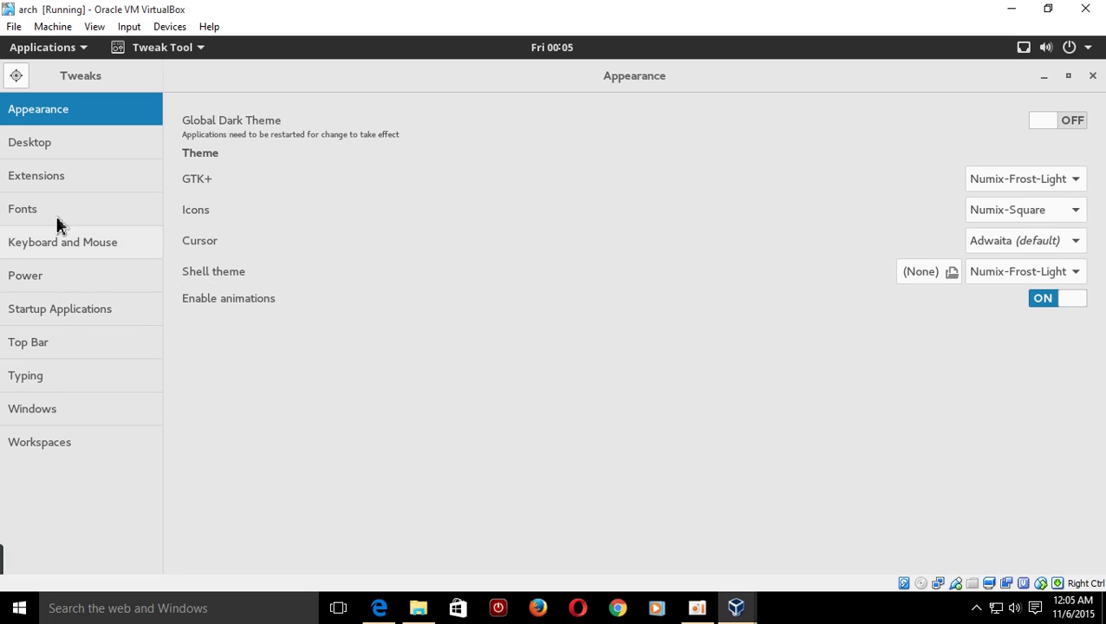
# Step: Review the list of shell extensions in Tweak Tool and close the tool
pyautogui.click(50, 179)
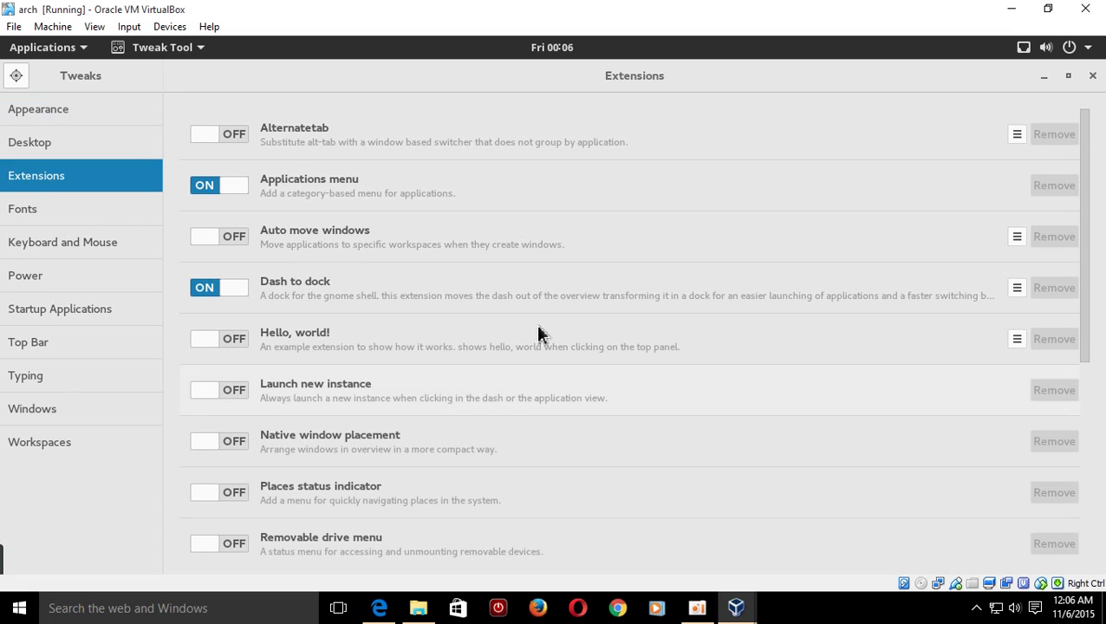
pyautogui.scroll(-1, 487, 245)
pyautogui.scroll(2, 488, 244)
pyautogui.click(1092, 77)
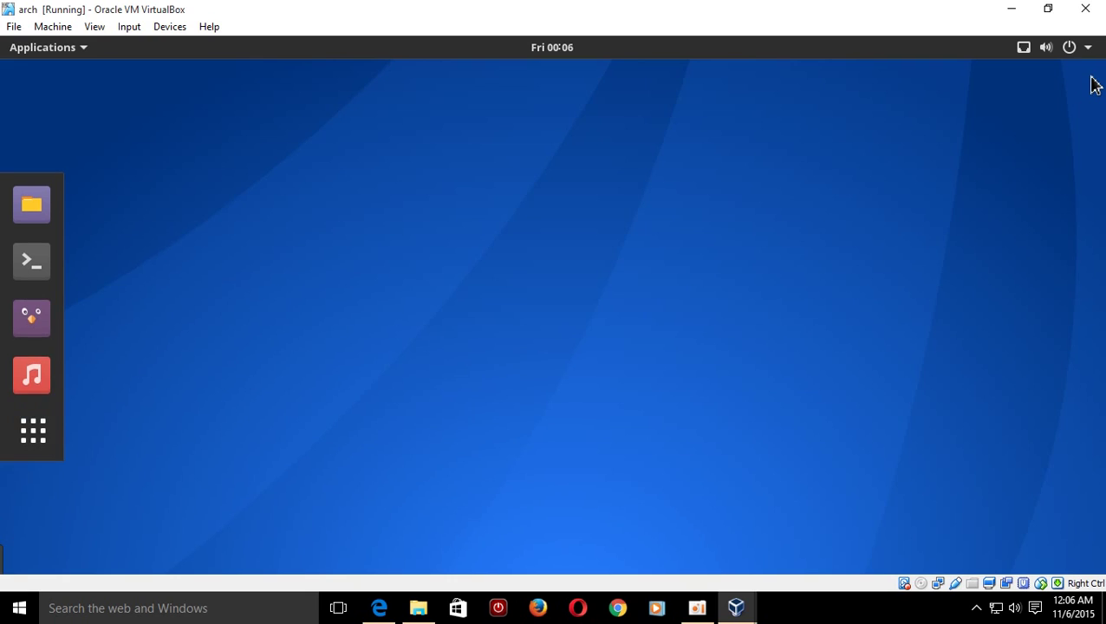
pyautogui.click(31, 54)
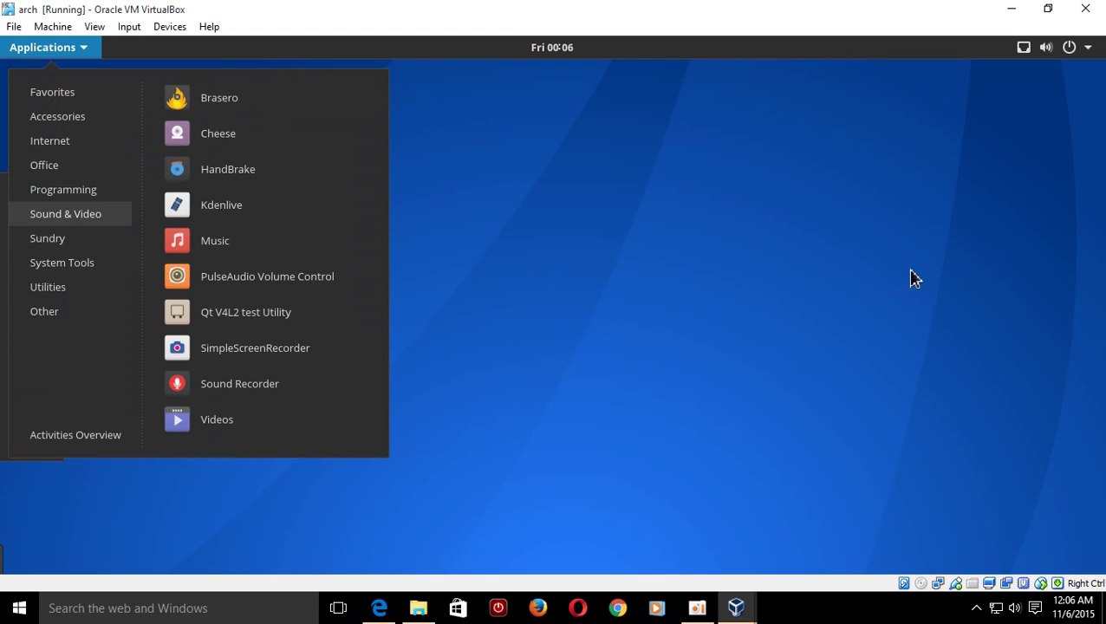
pyautogui.click(867, 278)
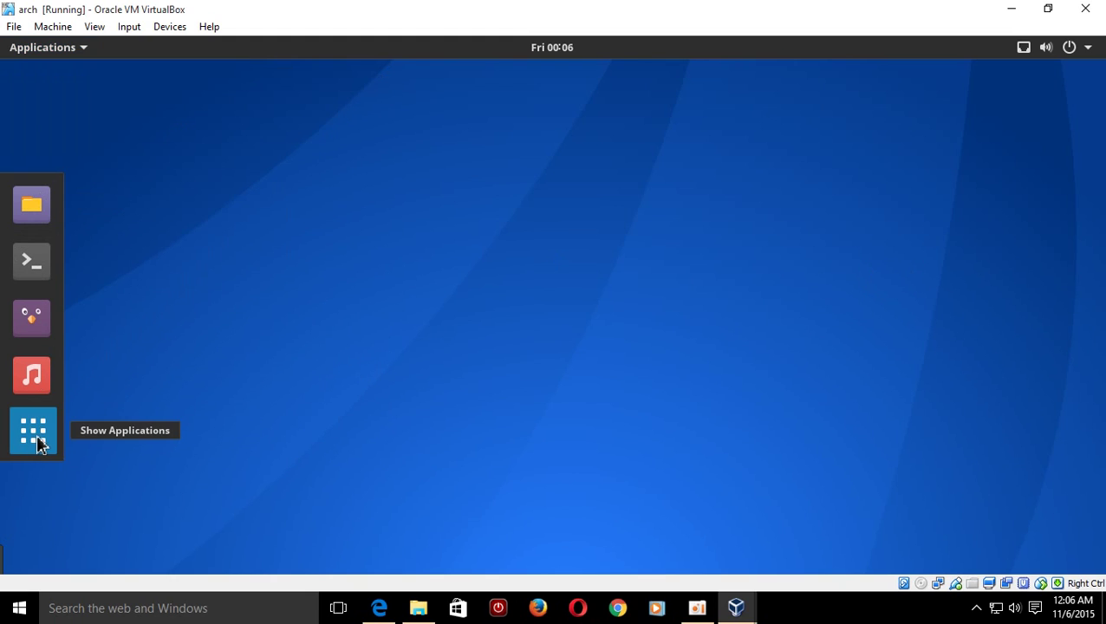
# Step: Examine the frequently used applications and all pages of installed applications in the application overview
pyautogui.click(38, 443)
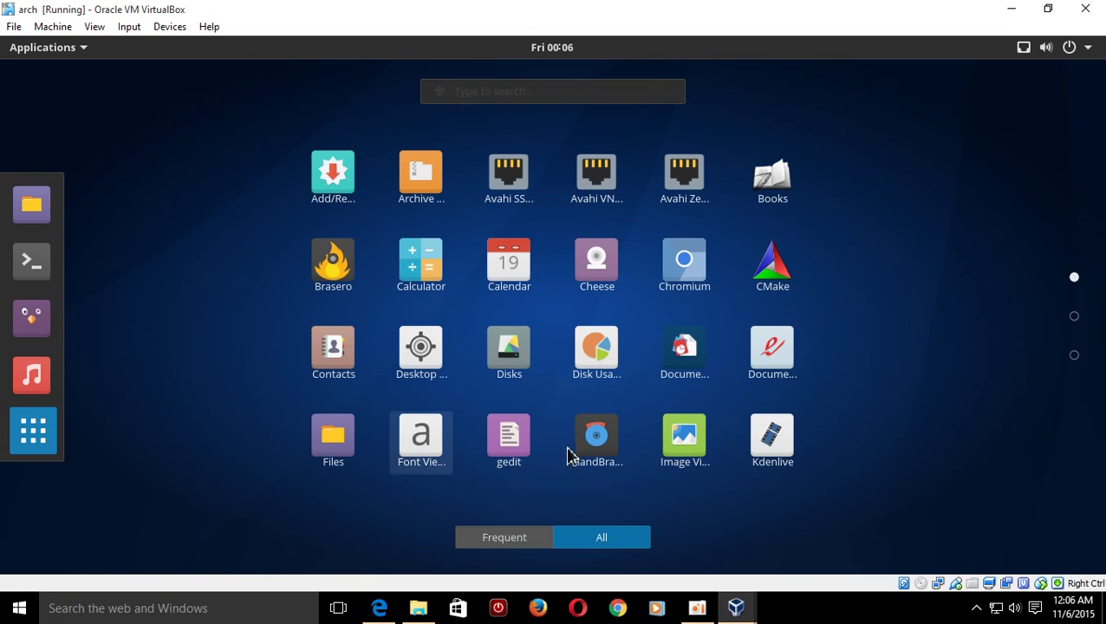
pyautogui.click(512, 543)
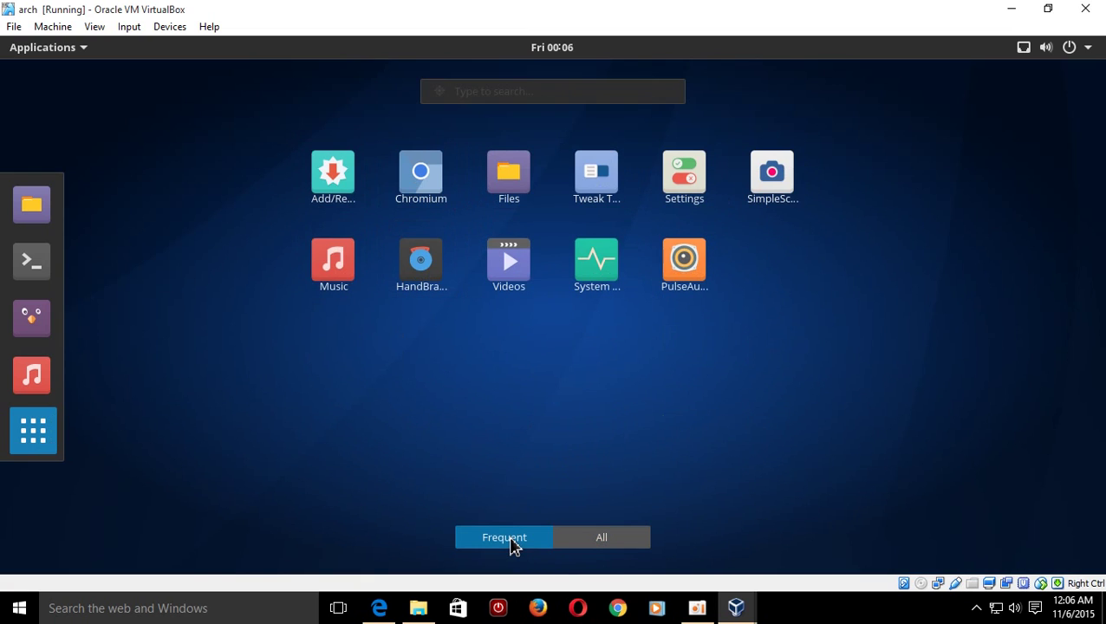
pyautogui.click(600, 538)
pyautogui.scroll(-1, 662, 347)
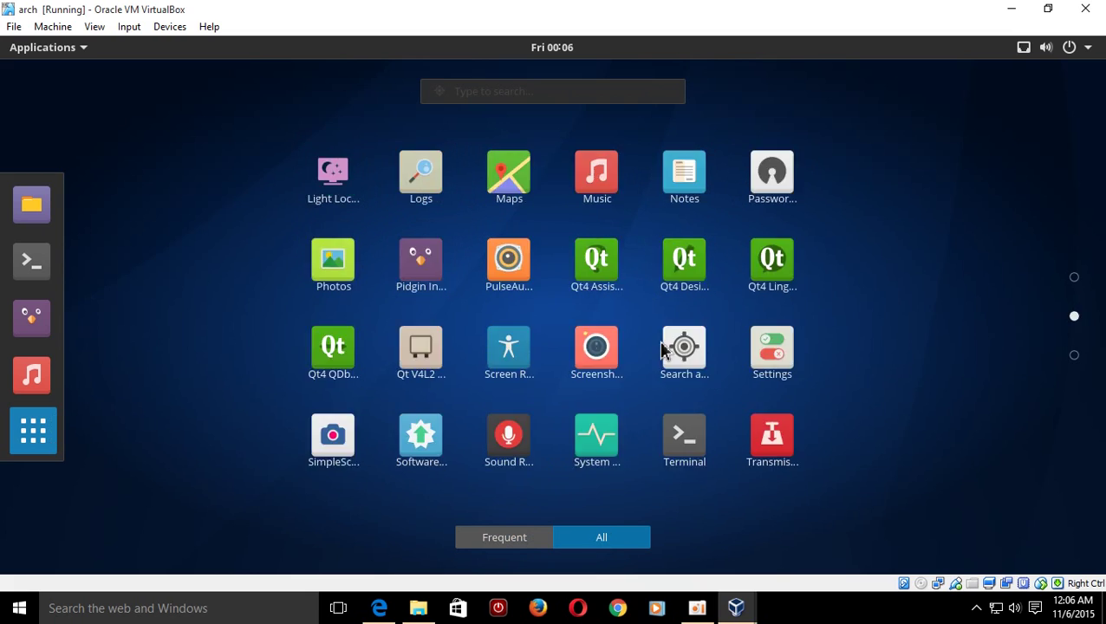
pyautogui.scroll(-1, 661, 348)
pyautogui.scroll(2, 662, 351)
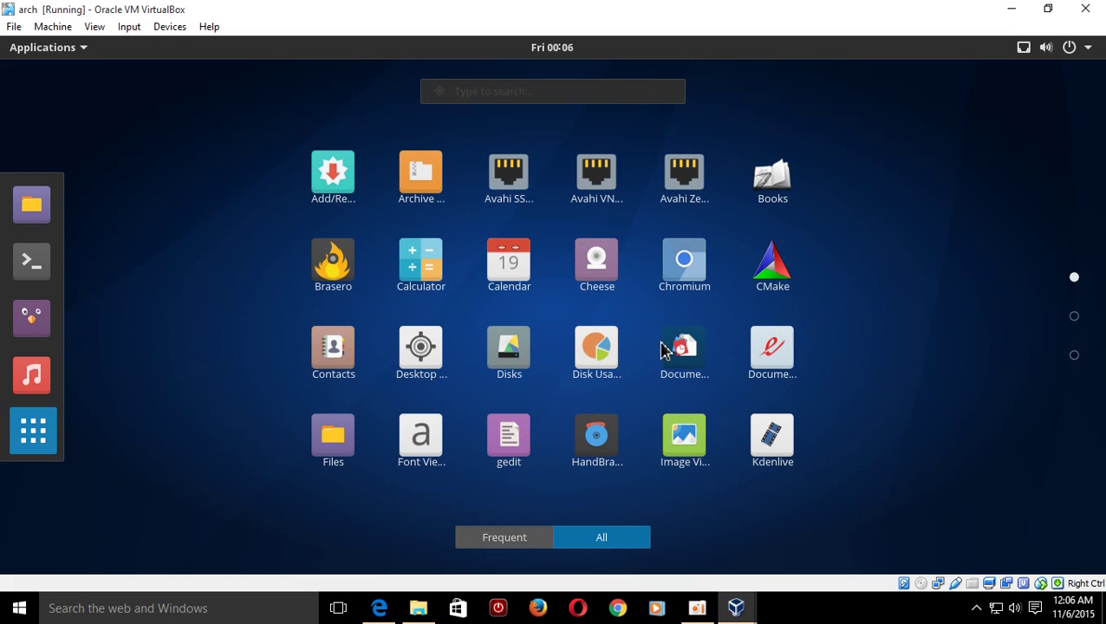
pyautogui.scroll(-2, 662, 350)
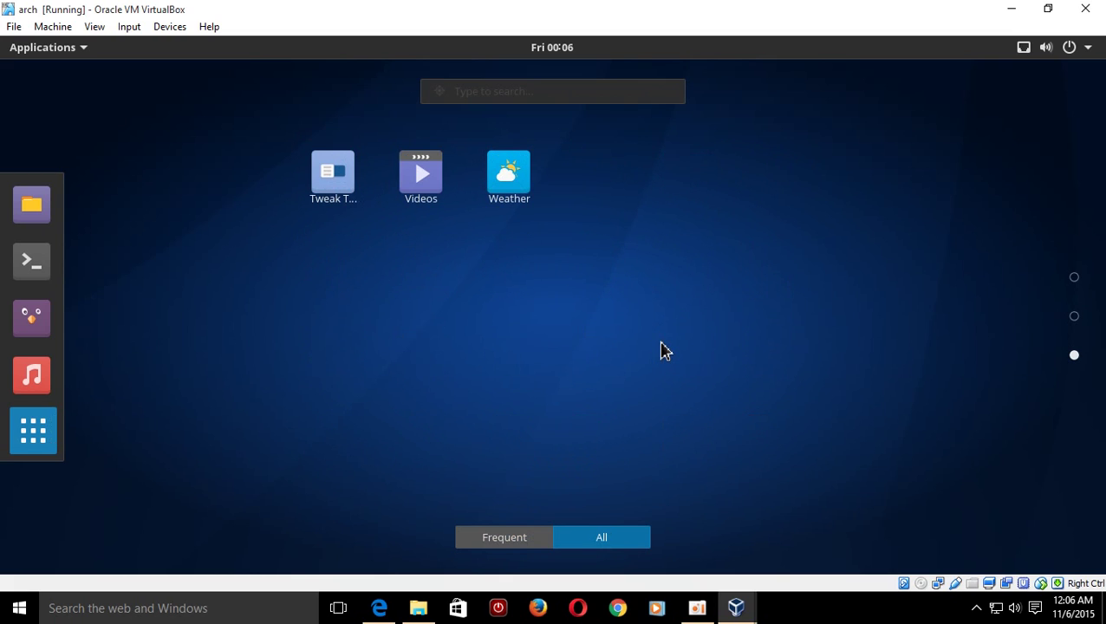
pyautogui.scroll(2, 662, 350)
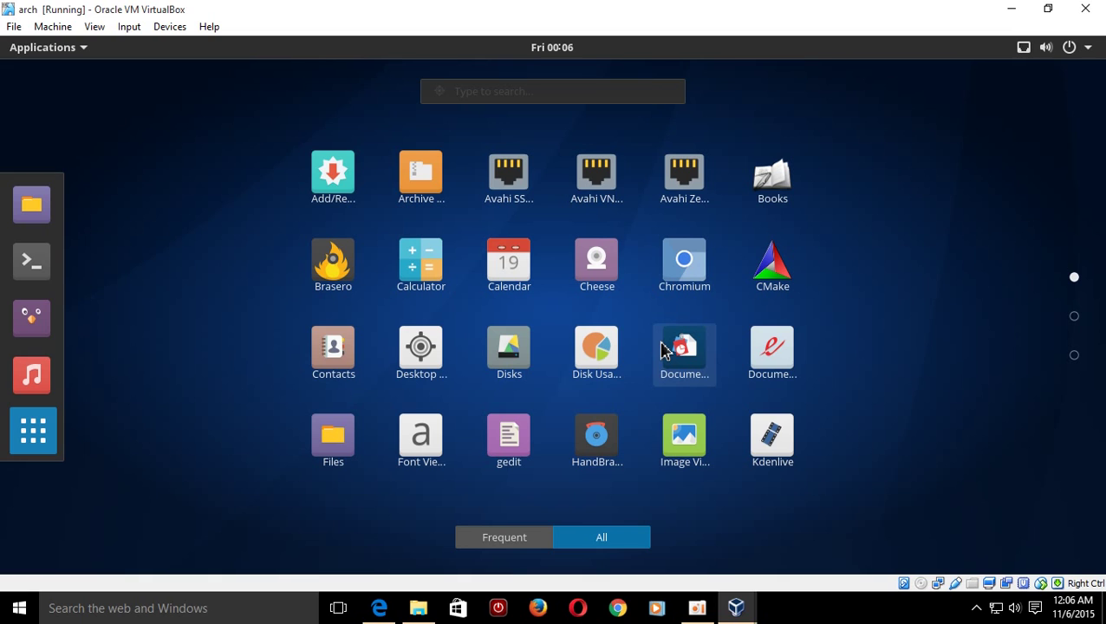
pyautogui.scroll(-2, 662, 350)
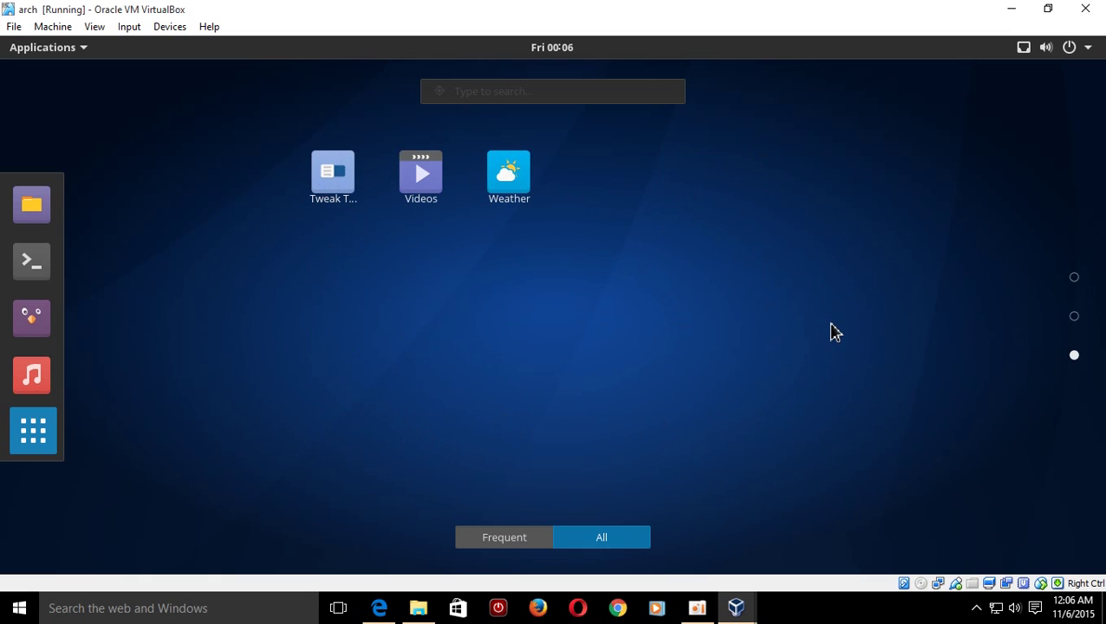
pyautogui.scroll(2, 699, 310)
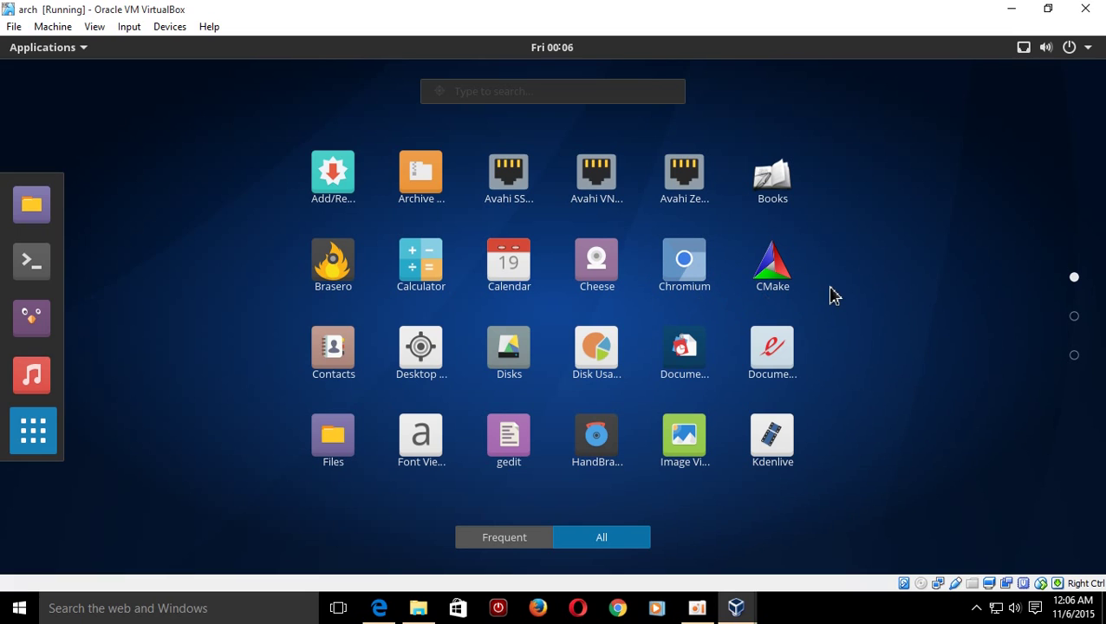
# Step: Search the application overview for "ta" and open System Monitor
pyautogui.click(535, 93)
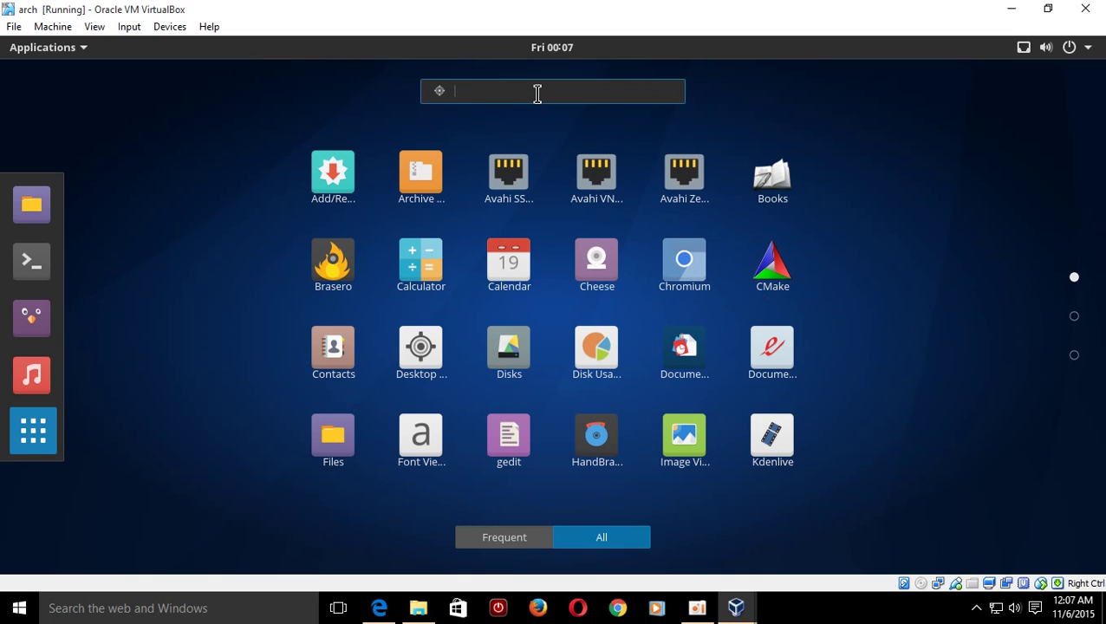
pyautogui.write('ta')
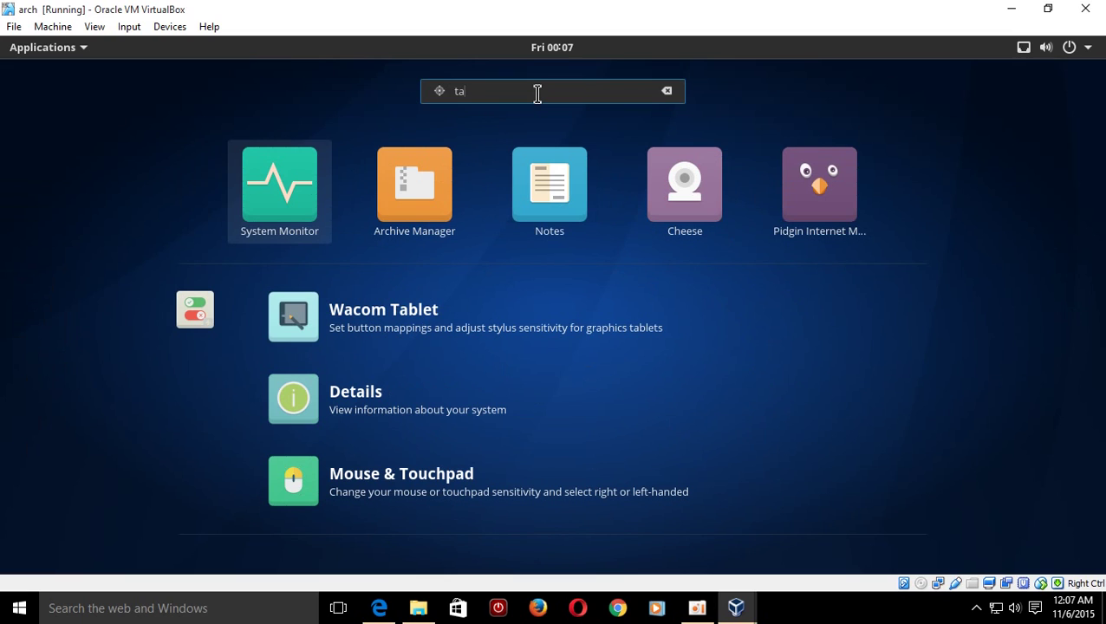
pyautogui.click(296, 189)
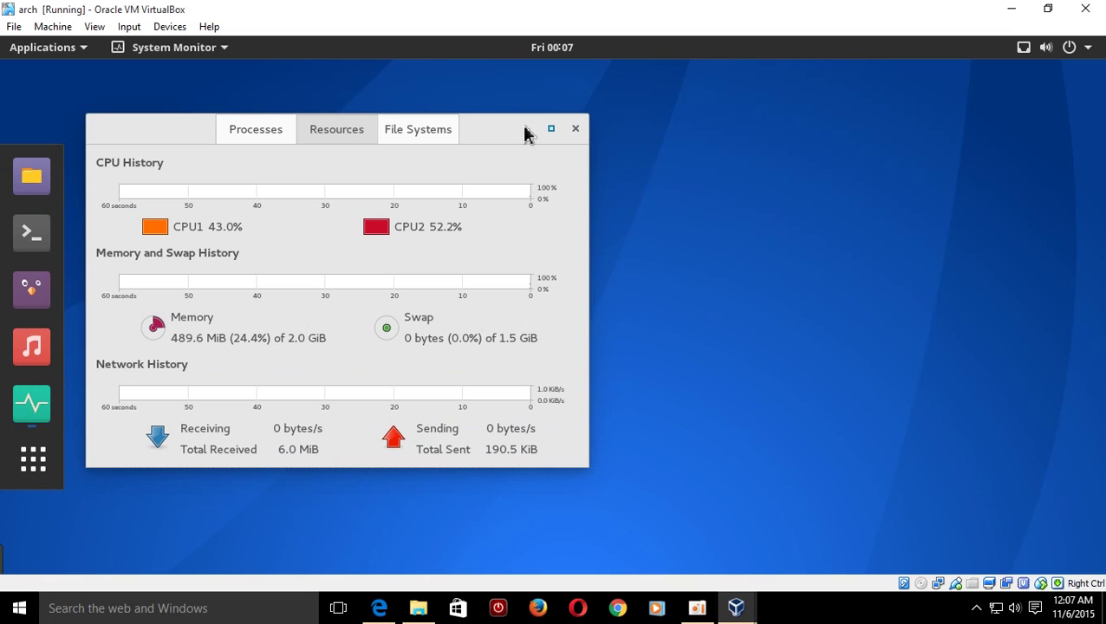
# Step: Review the CPU, memory and network usage in System Monitor, then close it
pyautogui.moveTo(496, 135); pyautogui.dragTo(583, 116)
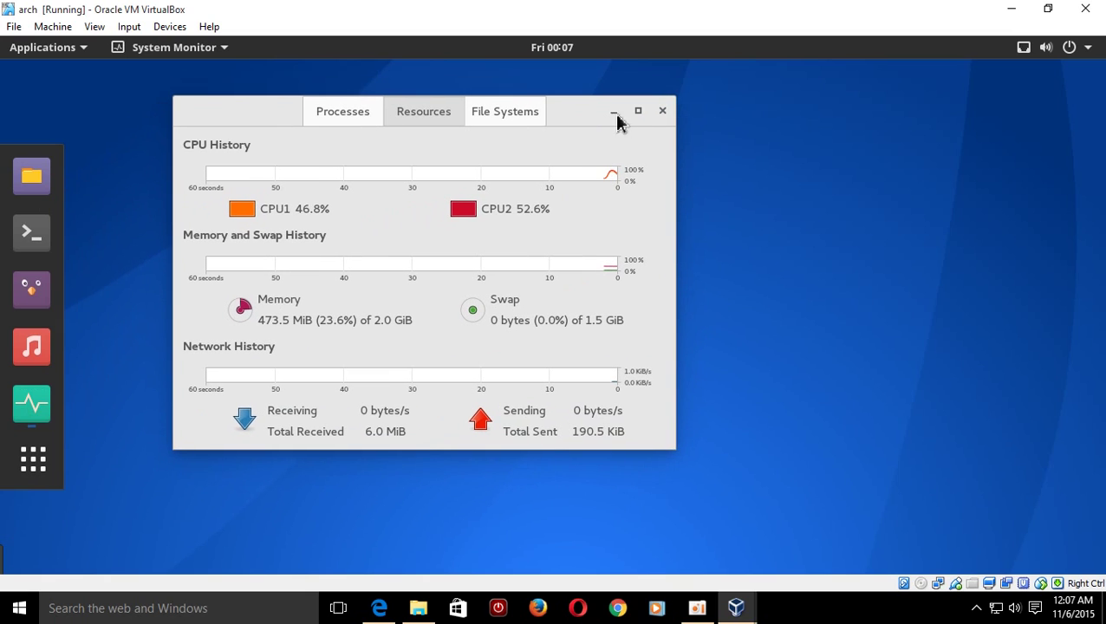
pyautogui.click(664, 112)
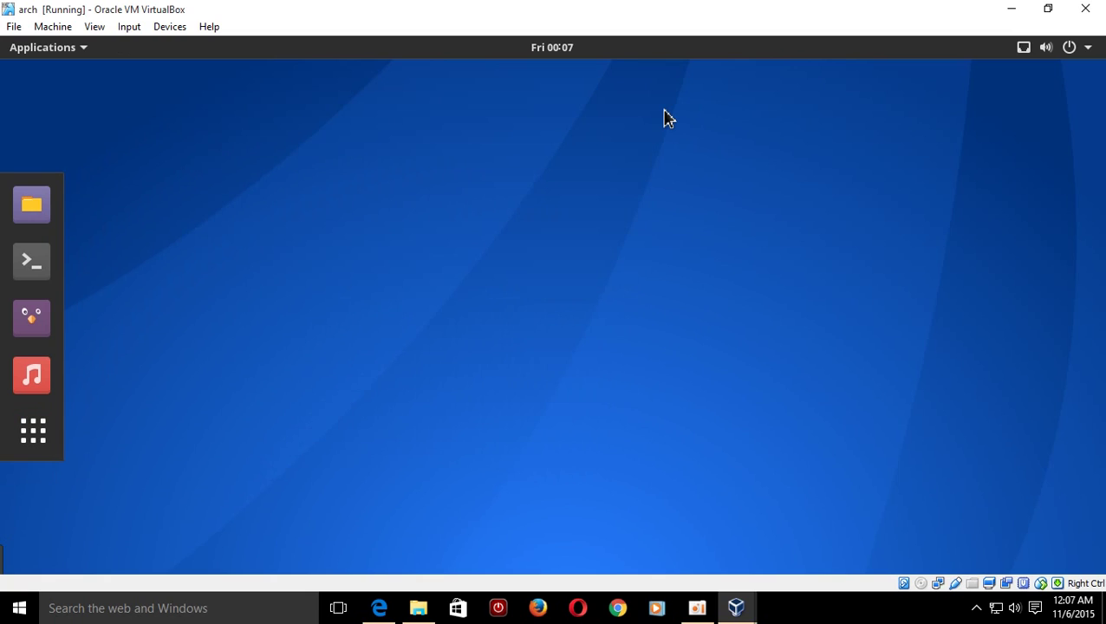
# Step: Browse the available desktop wallpapers in the Background settings without choosing one, and close the settings
pyautogui.rightClick(664, 112)
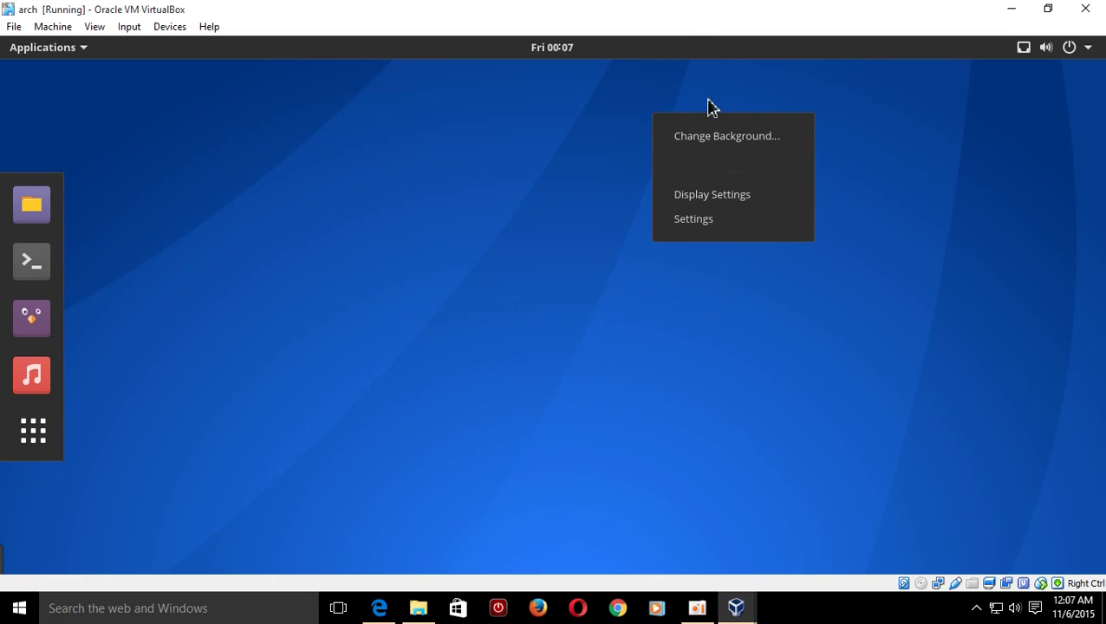
pyautogui.click(724, 136)
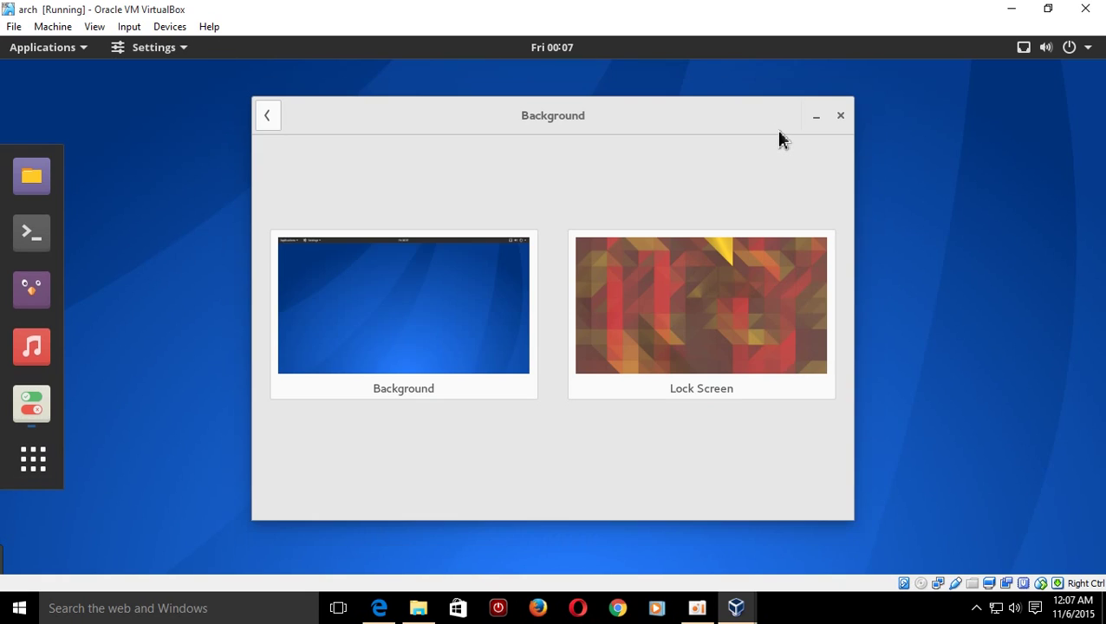
pyautogui.click(468, 325)
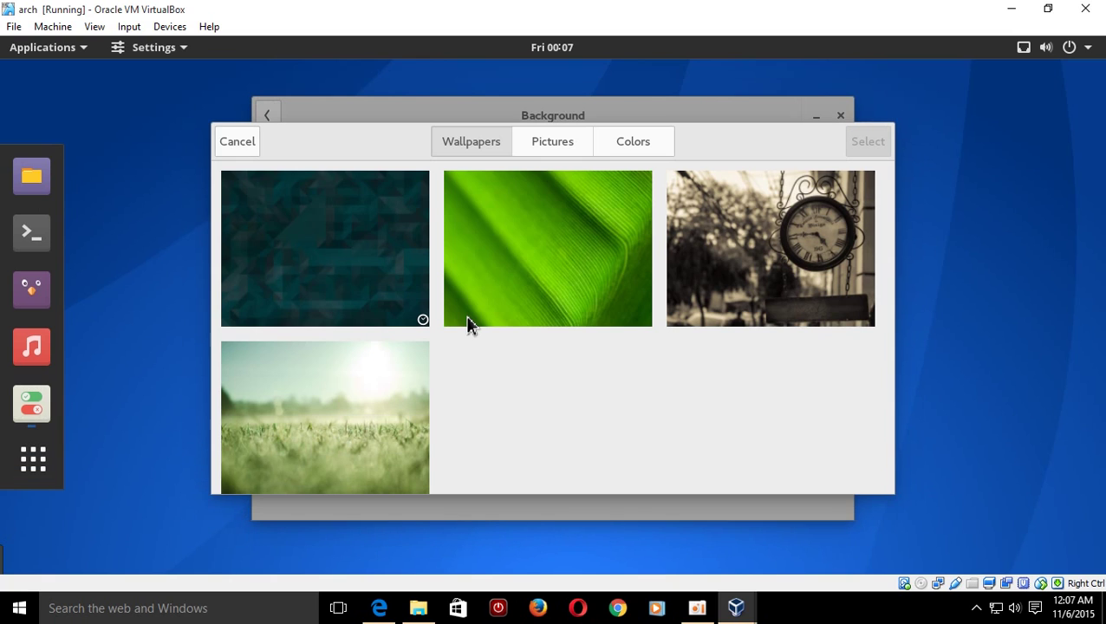
pyautogui.scroll(-10, 468, 325)
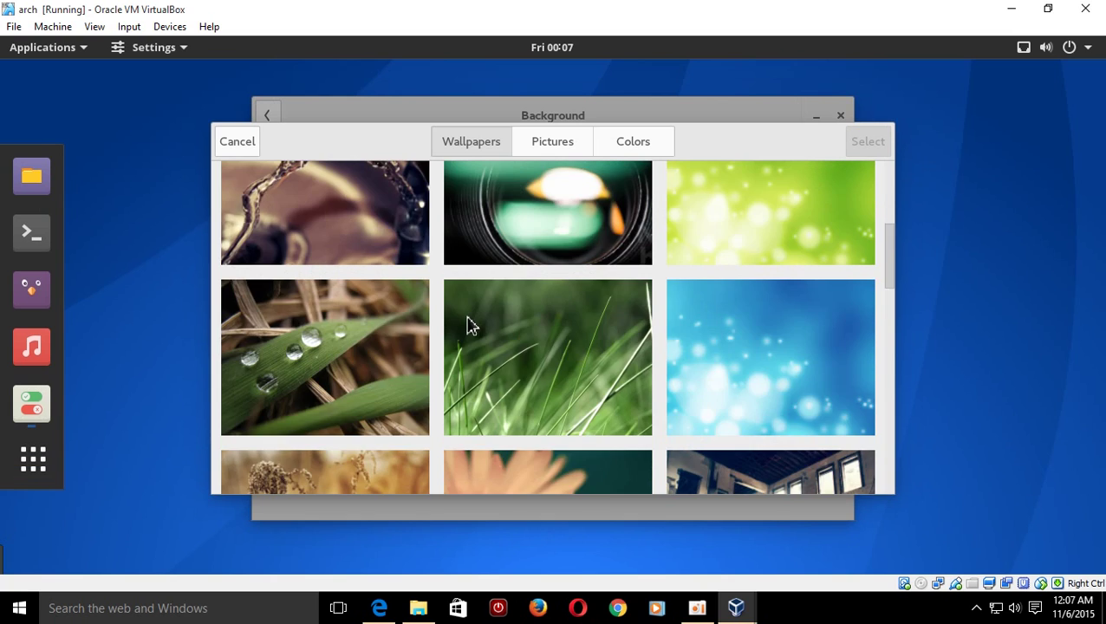
pyautogui.scroll(-3, 466, 318)
pyautogui.scroll(9, 467, 318)
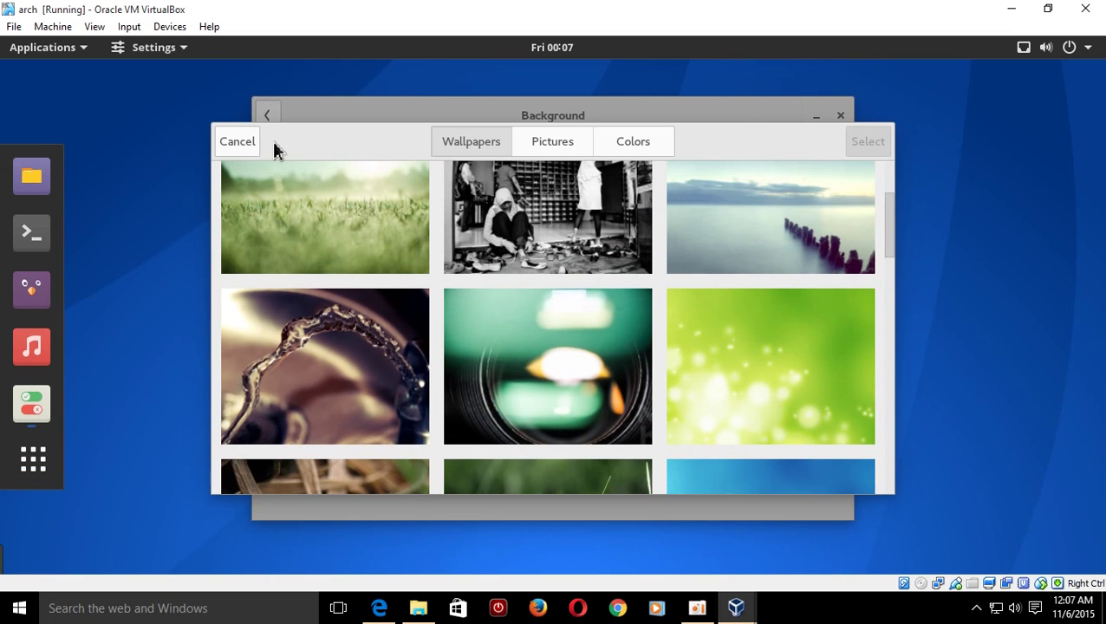
pyautogui.click(251, 143)
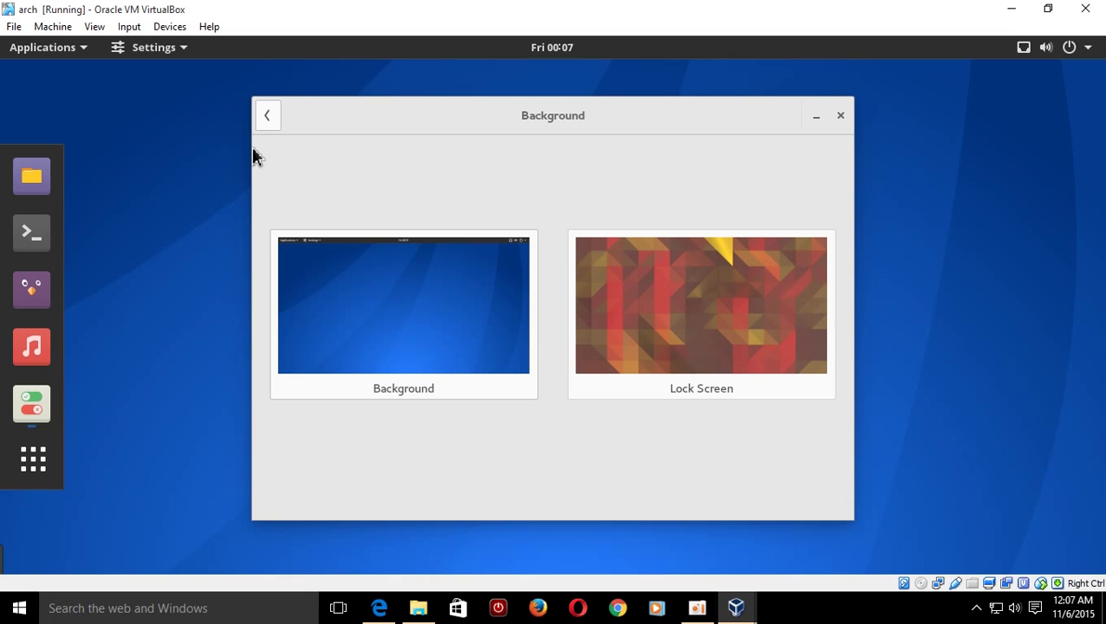
pyautogui.click(844, 116)
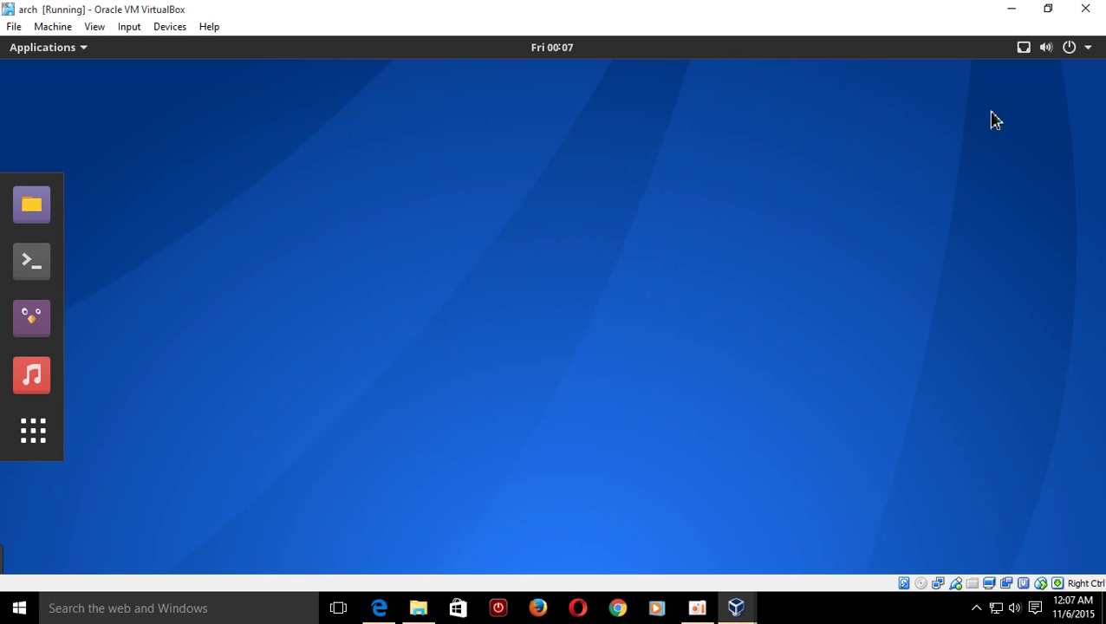
# Step: Bring up the Power Off dialog for the virtual machine's desktop
pyautogui.click(1076, 54)
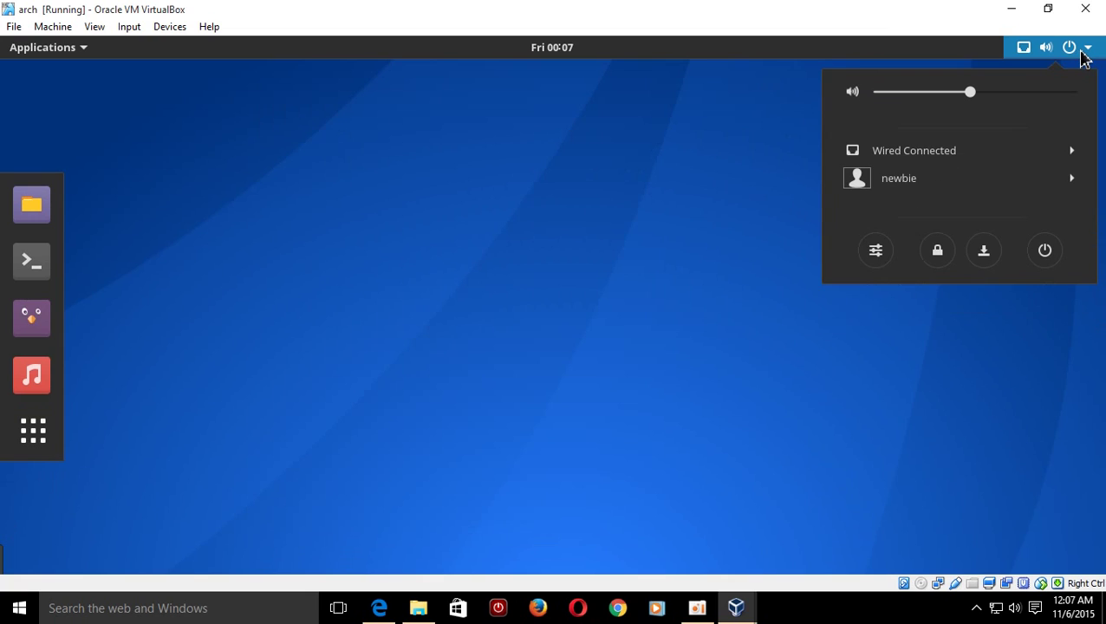
pyautogui.click(1046, 251)
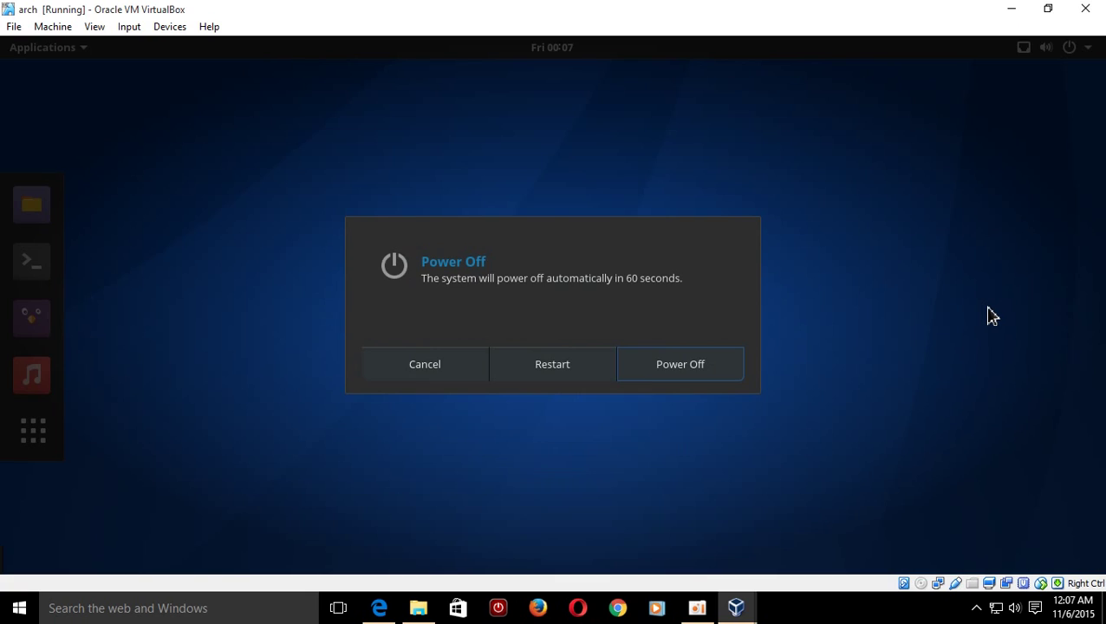